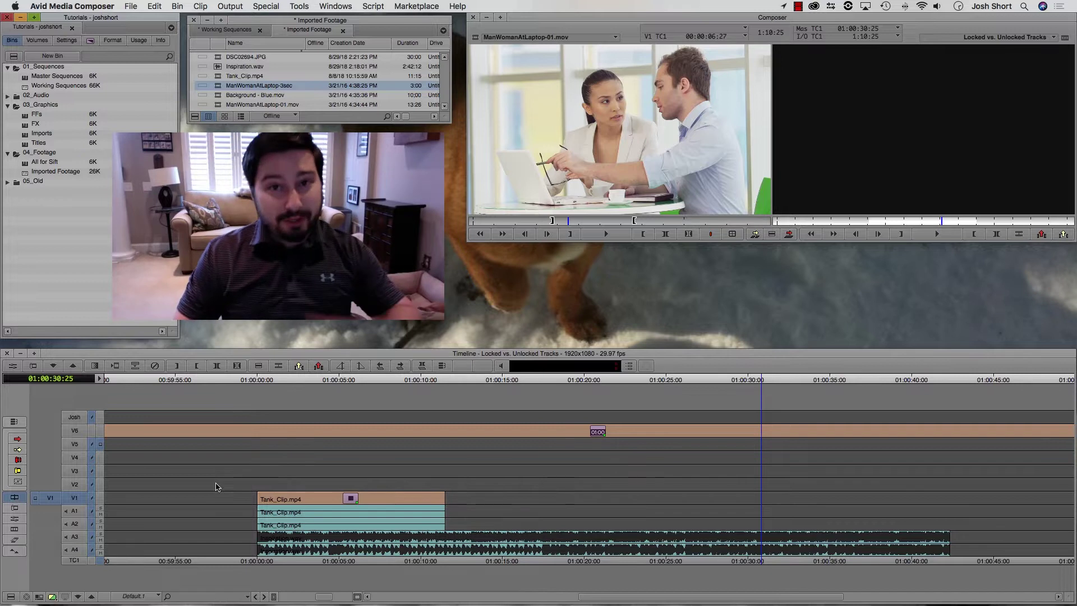
- Turn sync lock off on every track, then back on again
{"action": "left_click", "coordinate": [93, 565]}
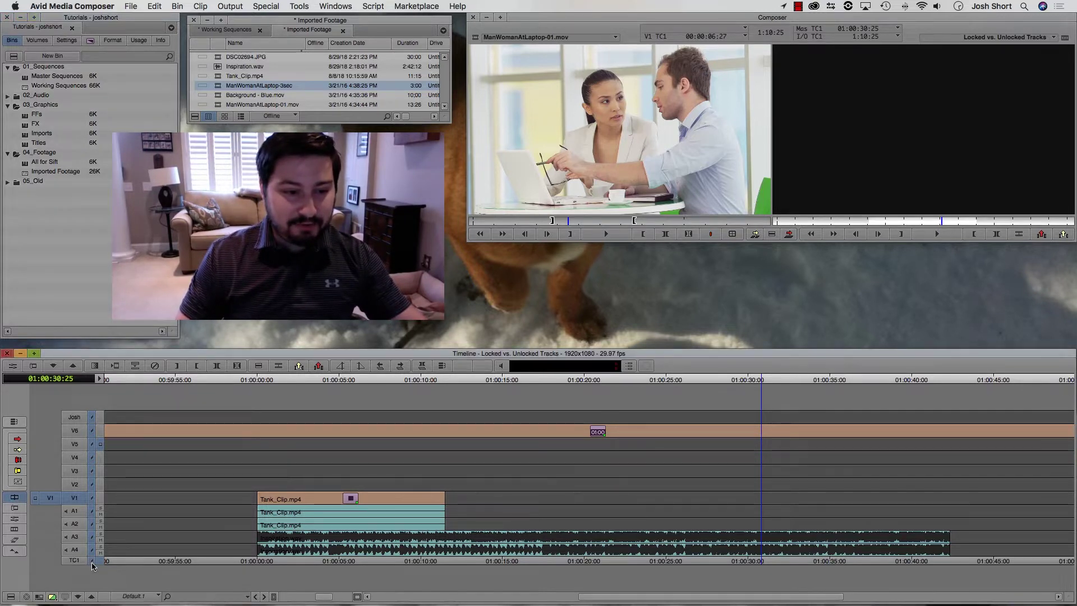
{"action": "left_click", "coordinate": [92, 564]}
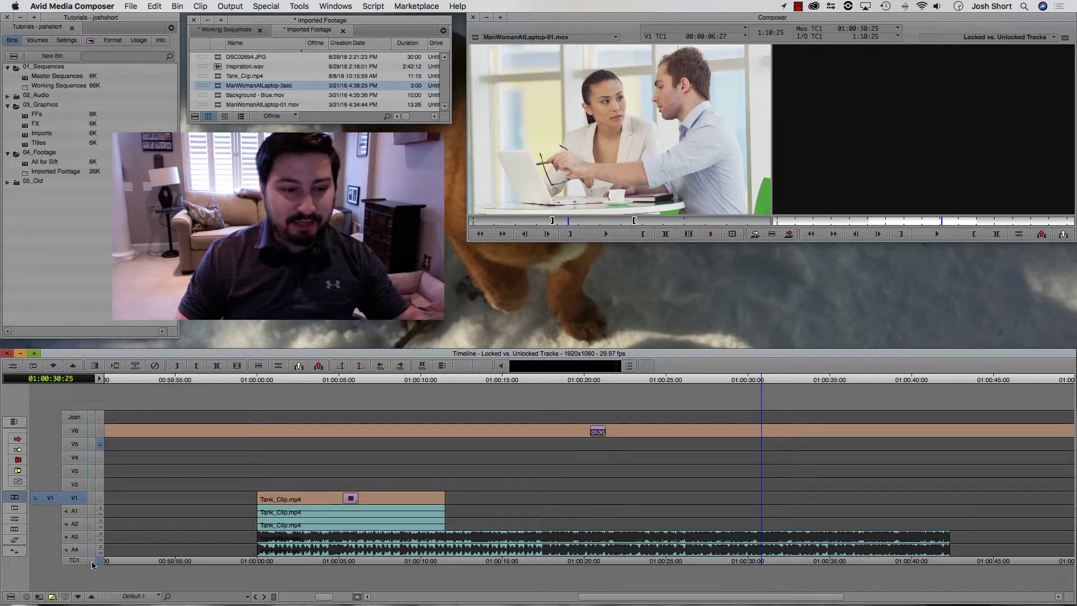
{"action": "left_click", "coordinate": [92, 565]}
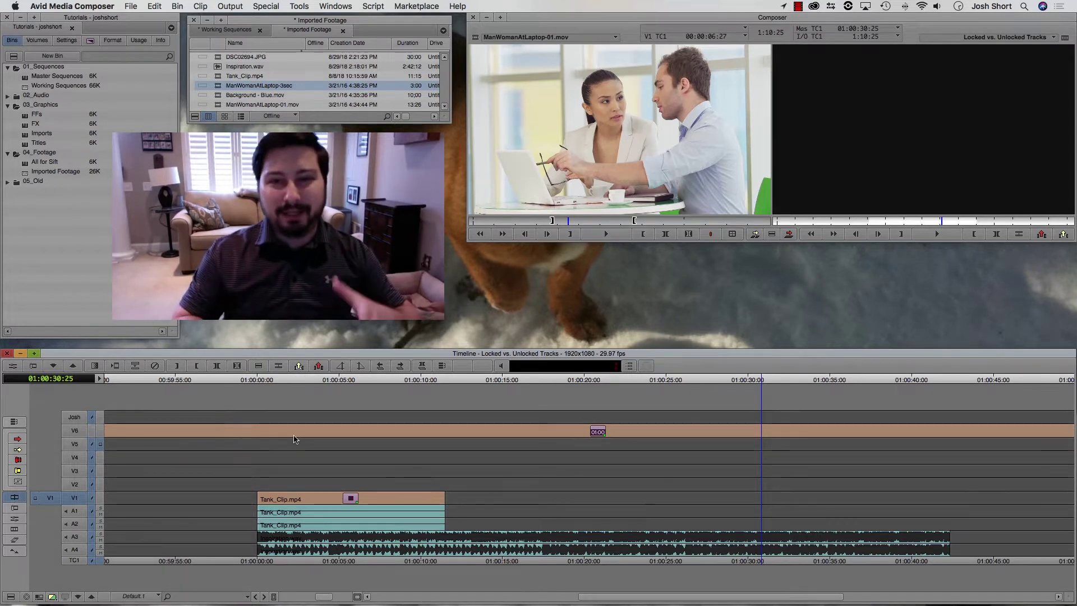
- Scrub into Tank_Clip, mark and play an In on the ManWomanAtLaptop source, then return to 01:00:00:00
{"action": "left_click_drag", "start_coordinate": [303, 513], "coordinate": [361, 516]}
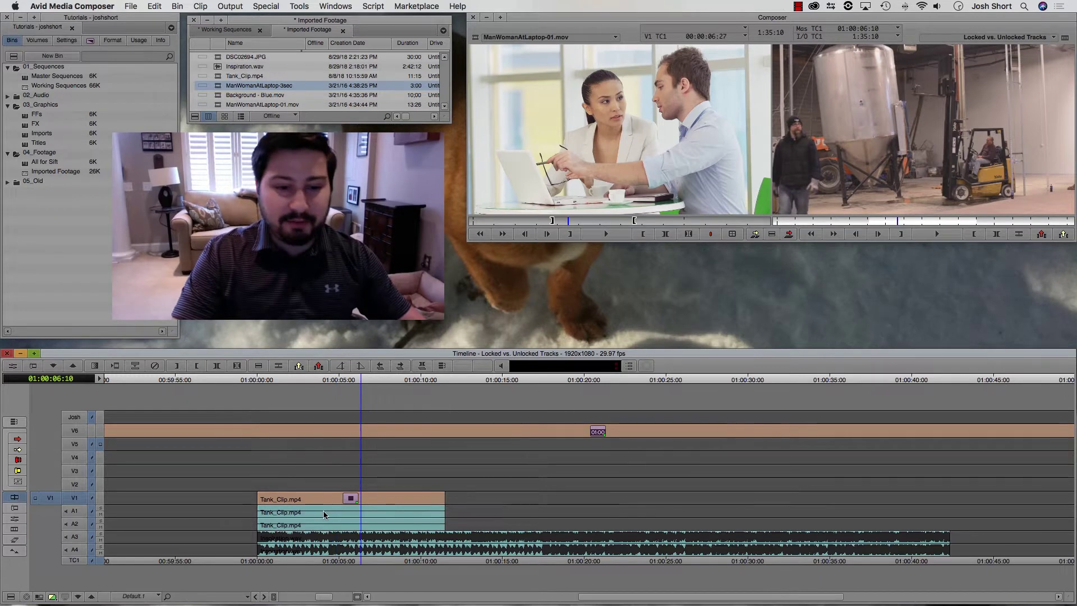
{"action": "left_click_drag", "start_coordinate": [344, 549], "coordinate": [382, 536]}
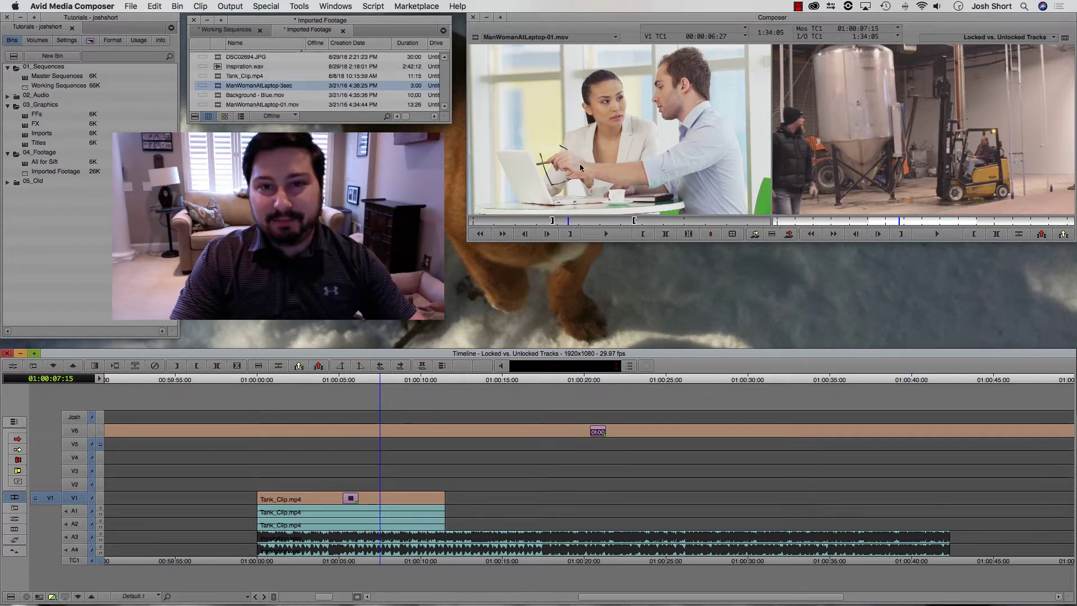
{"action": "left_click", "coordinate": [571, 221]}
{"action": "key", "text": "i"}
{"action": "key", "text": "space"}
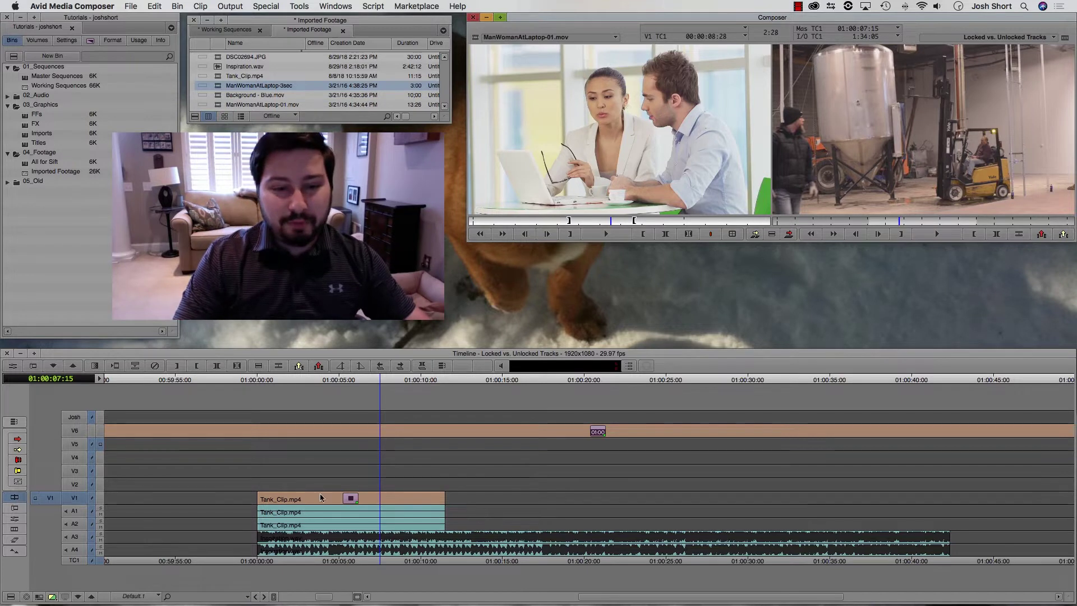
{"action": "left_click", "coordinate": [263, 507]}
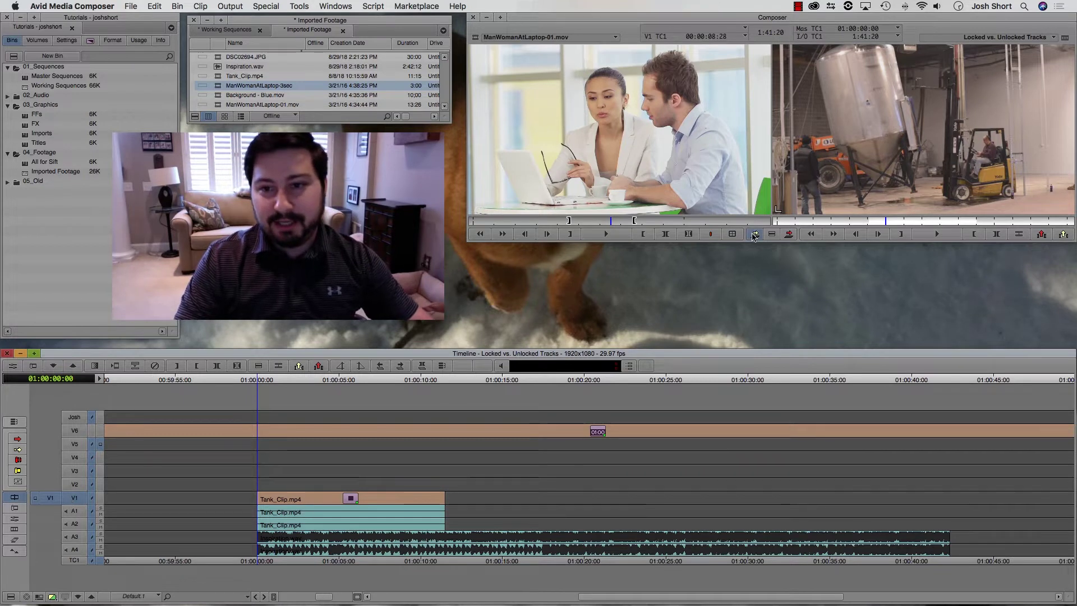
{"action": "left_click", "coordinate": [754, 234]}
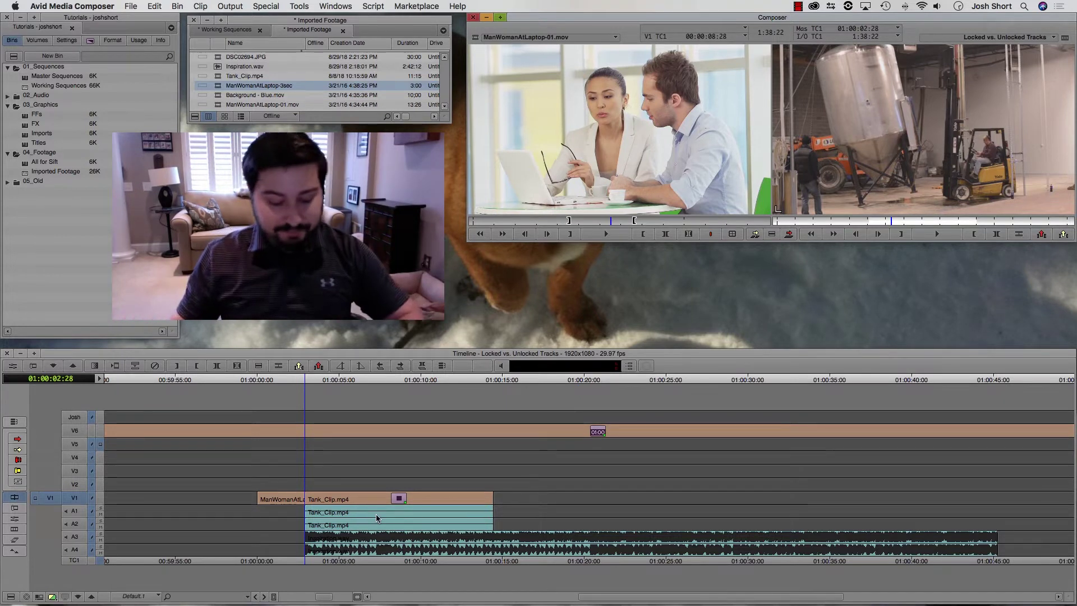
{"action": "key", "text": "super+z"}
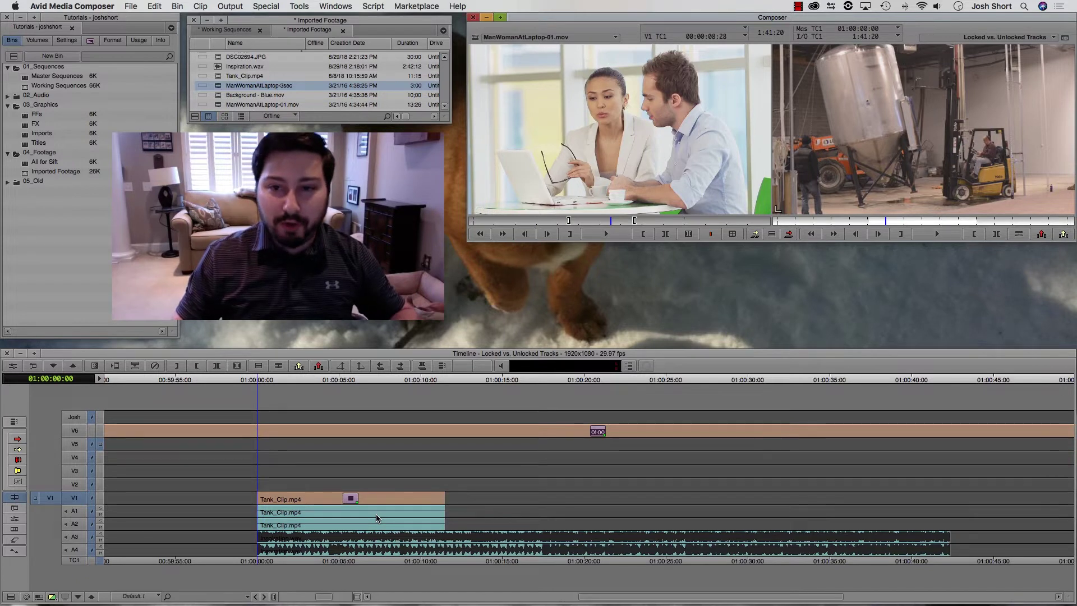
{"action": "left_click", "coordinate": [755, 236]}
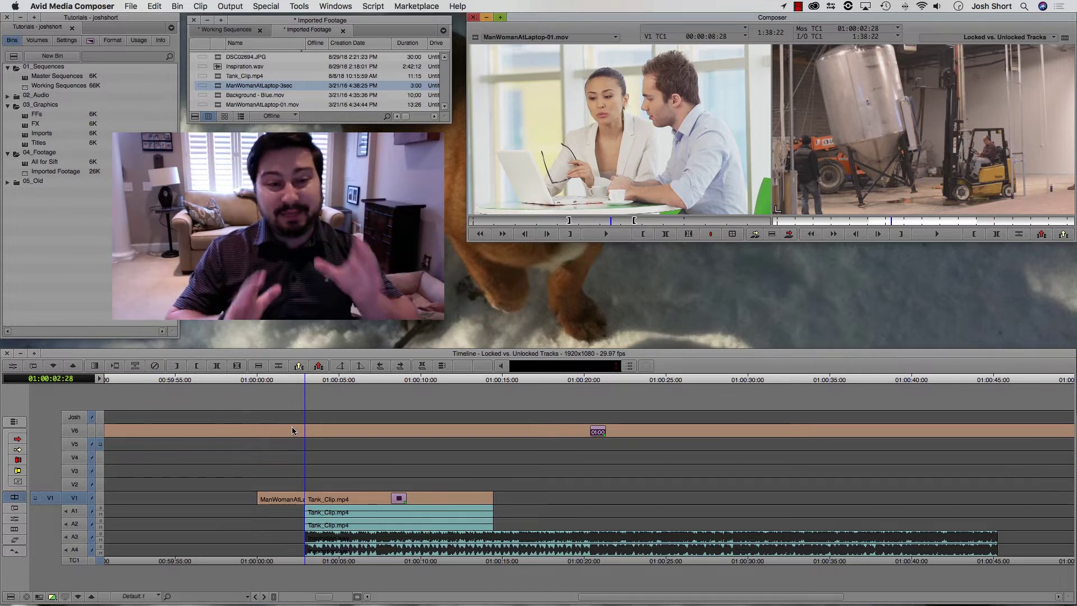
{"action": "key", "text": "super+z"}
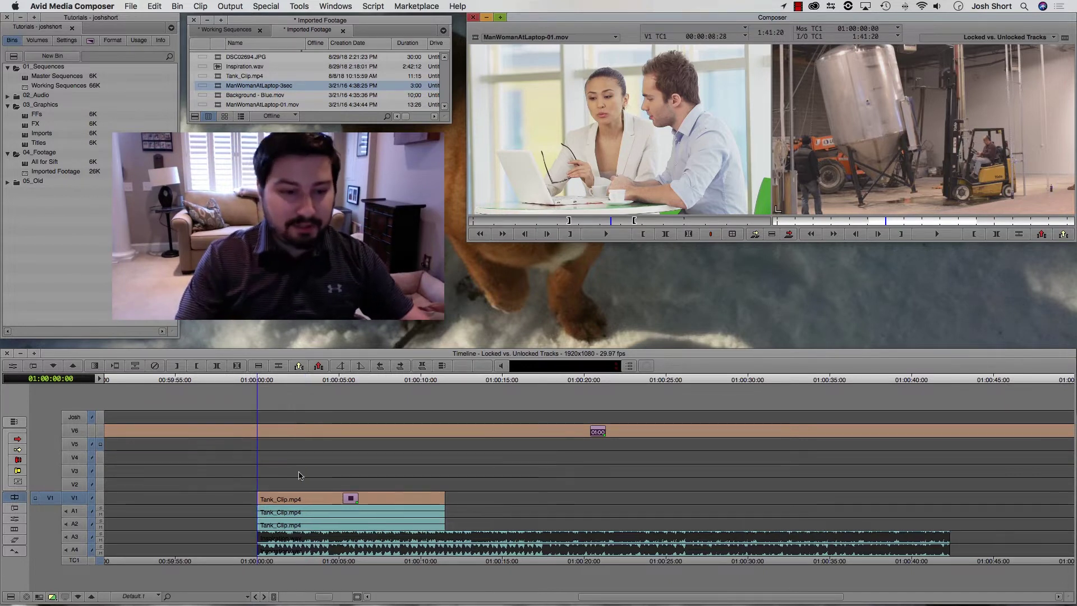
- Park at 01:00:04:09, splice the source shot into V1, then undo it
{"action": "left_click", "coordinate": [323, 504]}
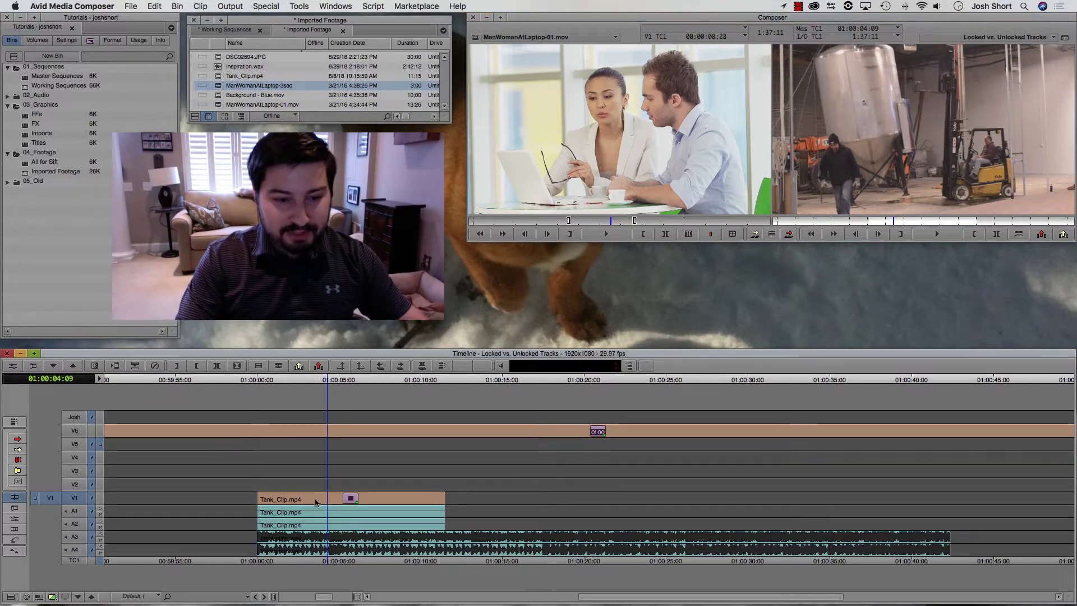
{"action": "left_click", "coordinate": [328, 464]}
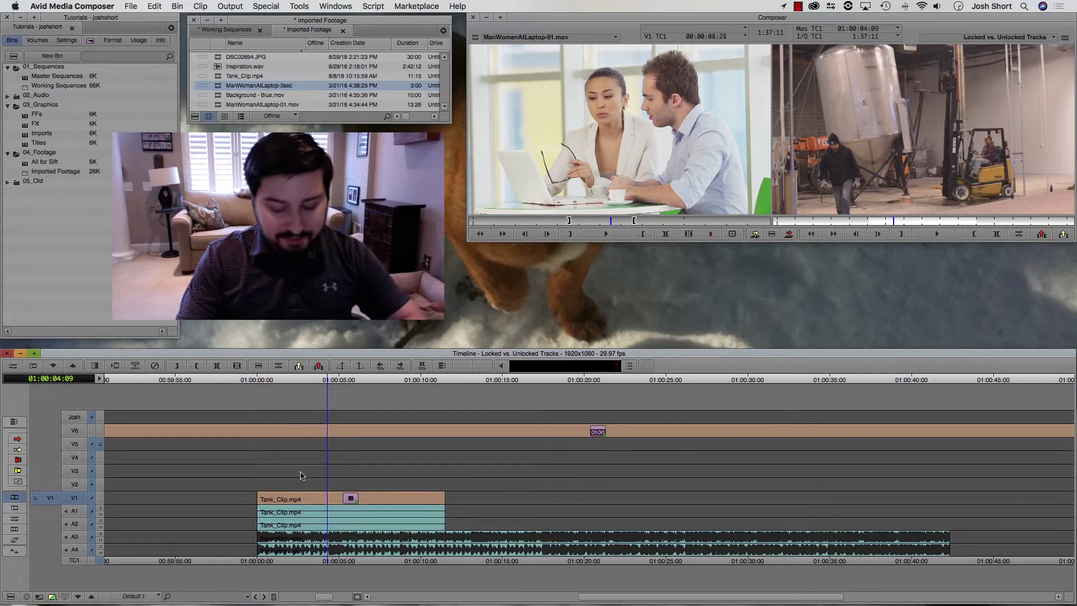
{"action": "key", "text": "v"}
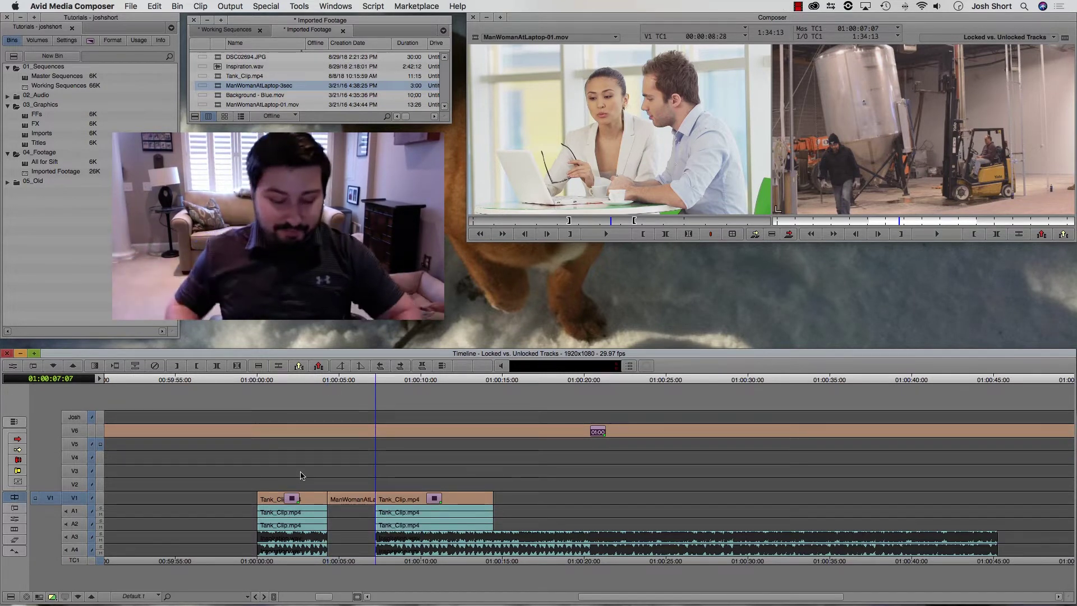
{"action": "key", "text": "super+z"}
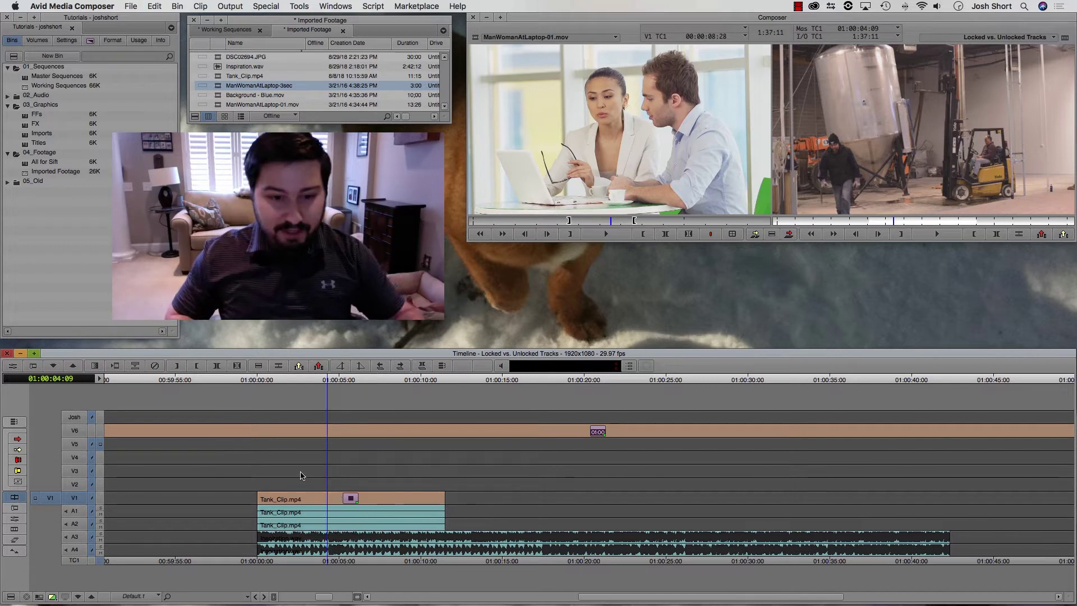
- Unlock sync on all tracks, splice the shot in again, and undo it
{"action": "left_click", "coordinate": [90, 563]}
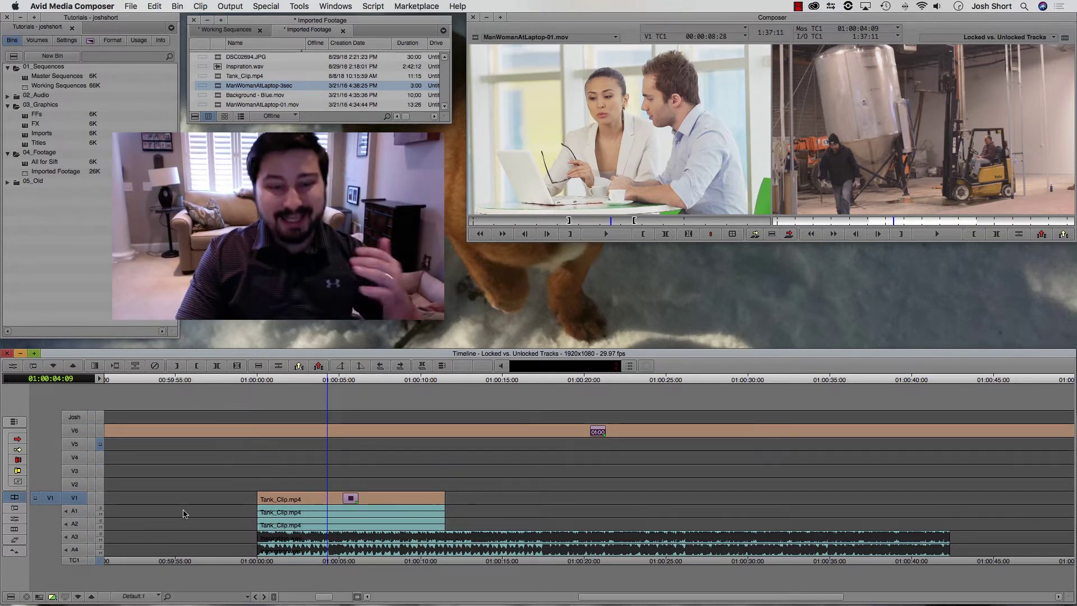
{"action": "key", "text": "v"}
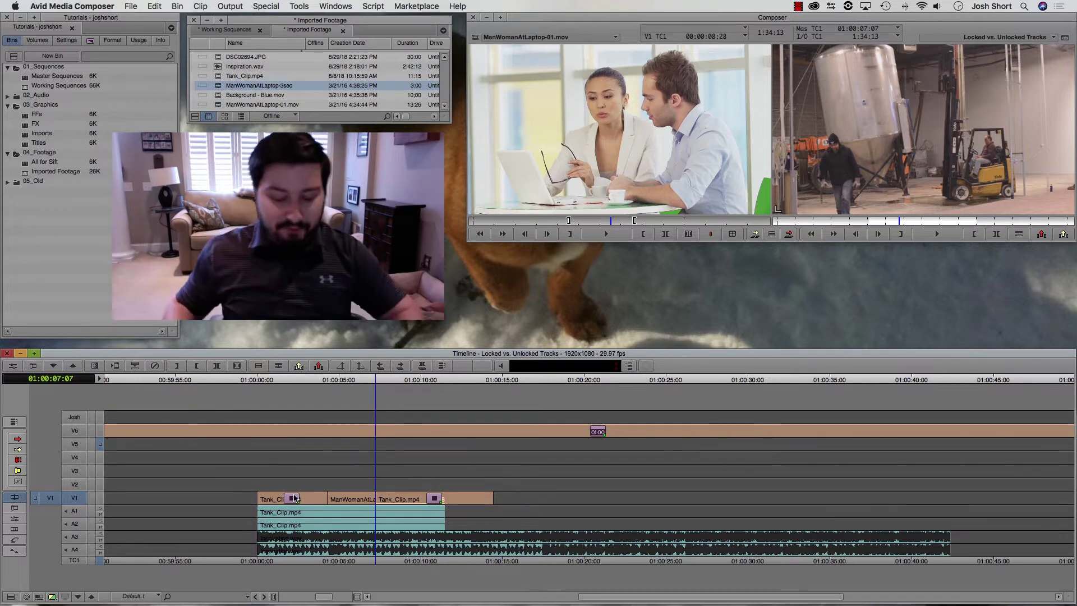
{"action": "key", "text": "super+z"}
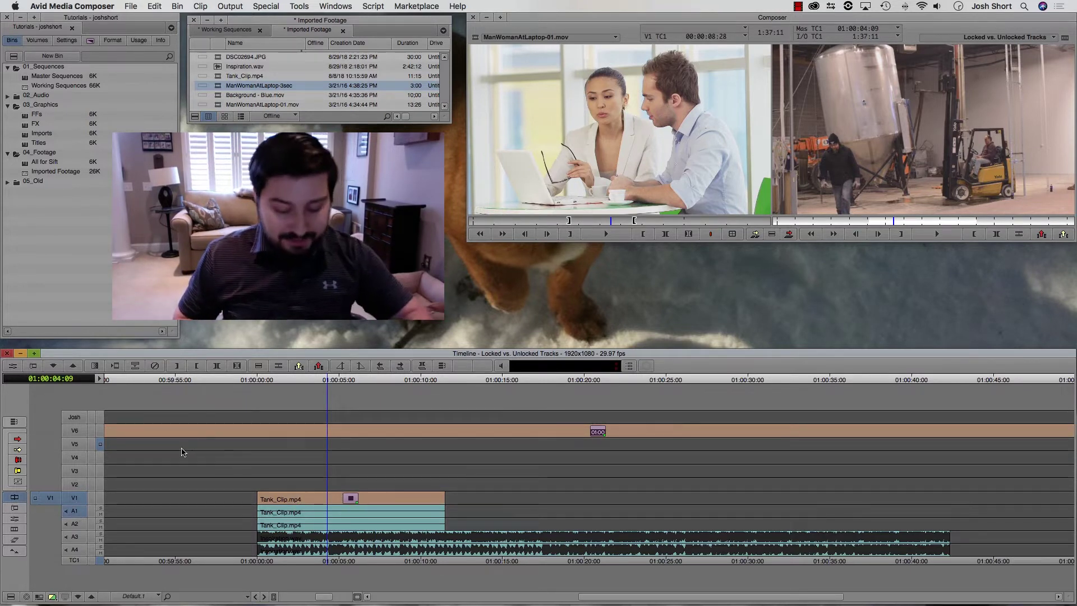
- Splice and undo unlocked at 01:00:04:09, then sync-lock all tracks and splice and undo again
{"action": "key", "text": "v"}
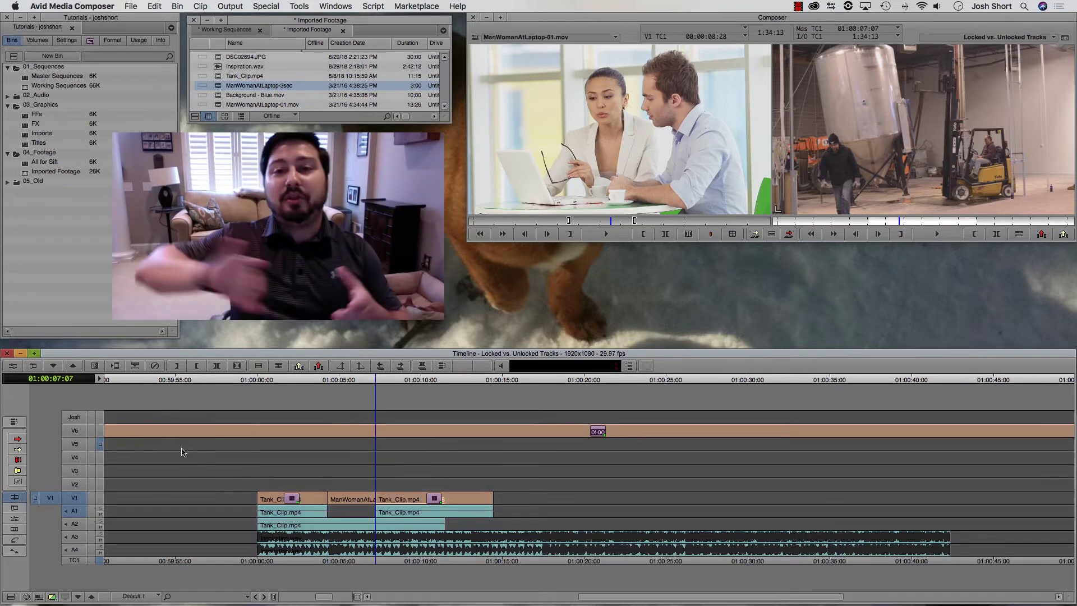
{"action": "key", "text": "super+z"}
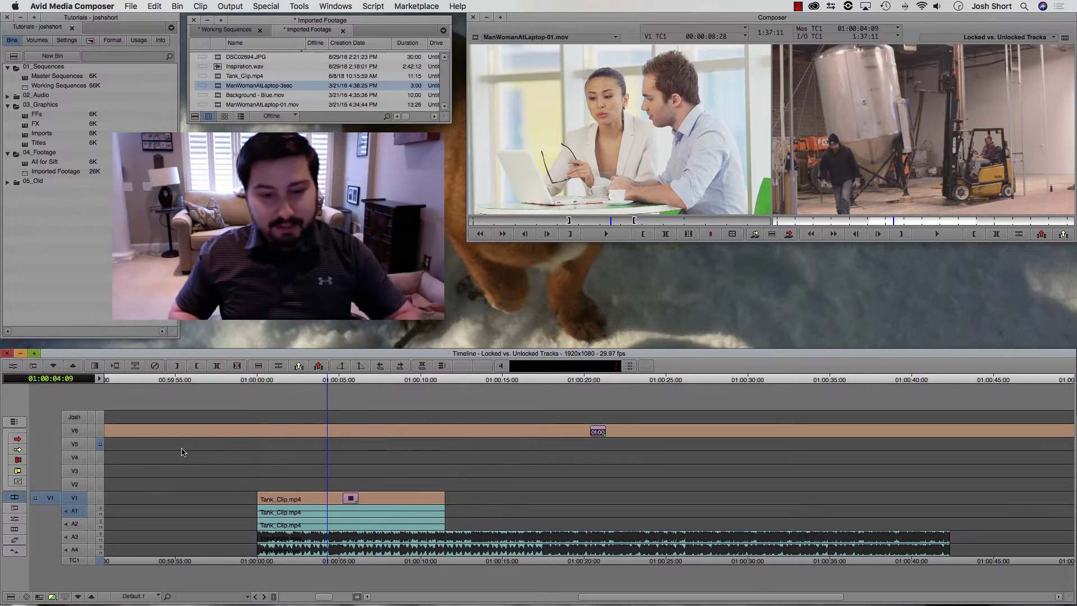
{"action": "left_click", "coordinate": [90, 560]}
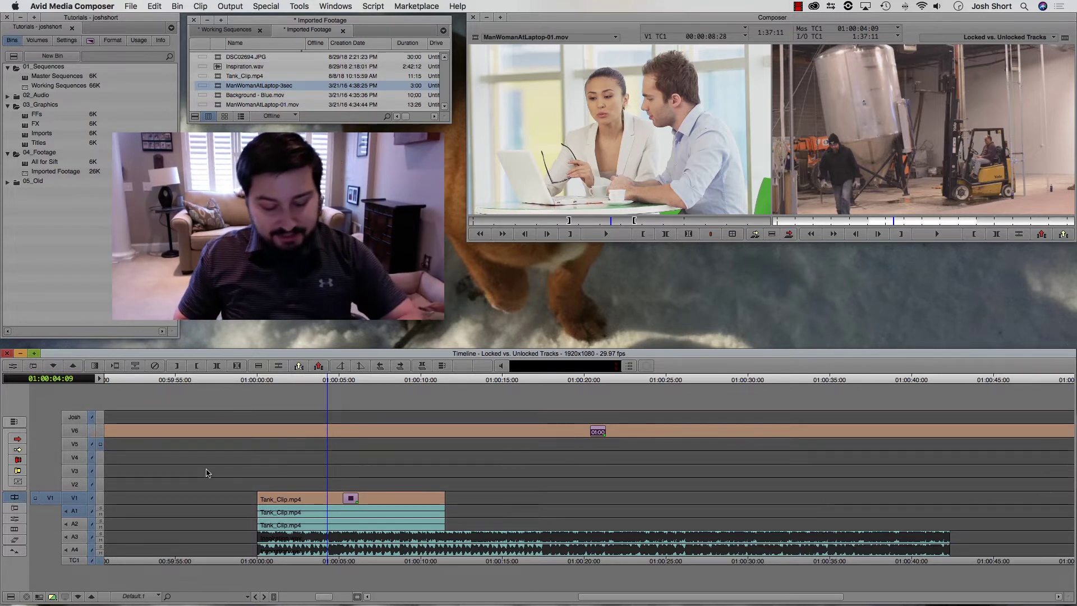
{"action": "key", "text": "v"}
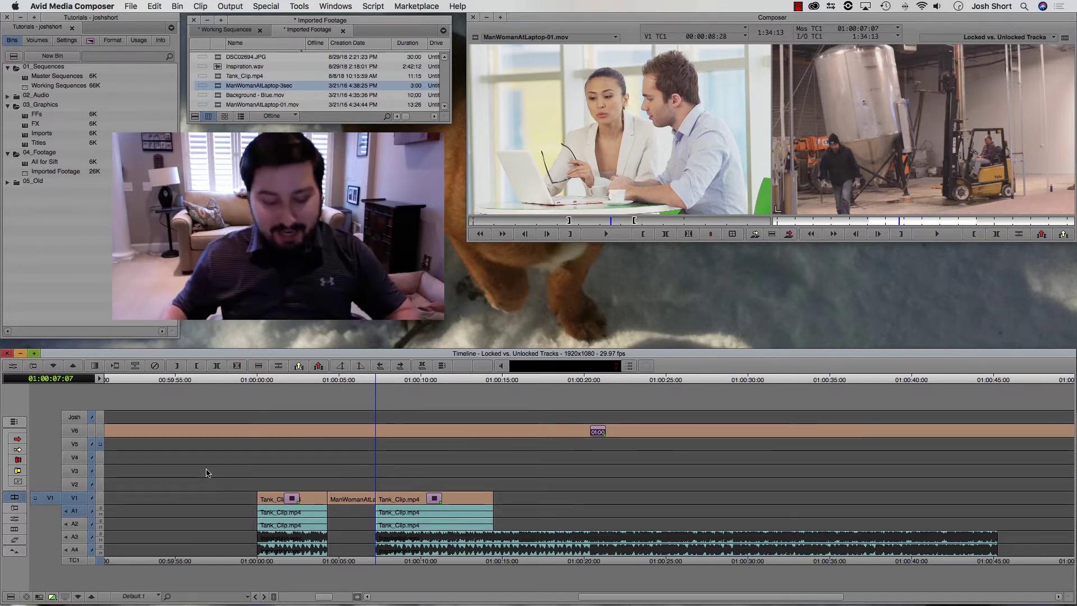
{"action": "key", "text": "super+z"}
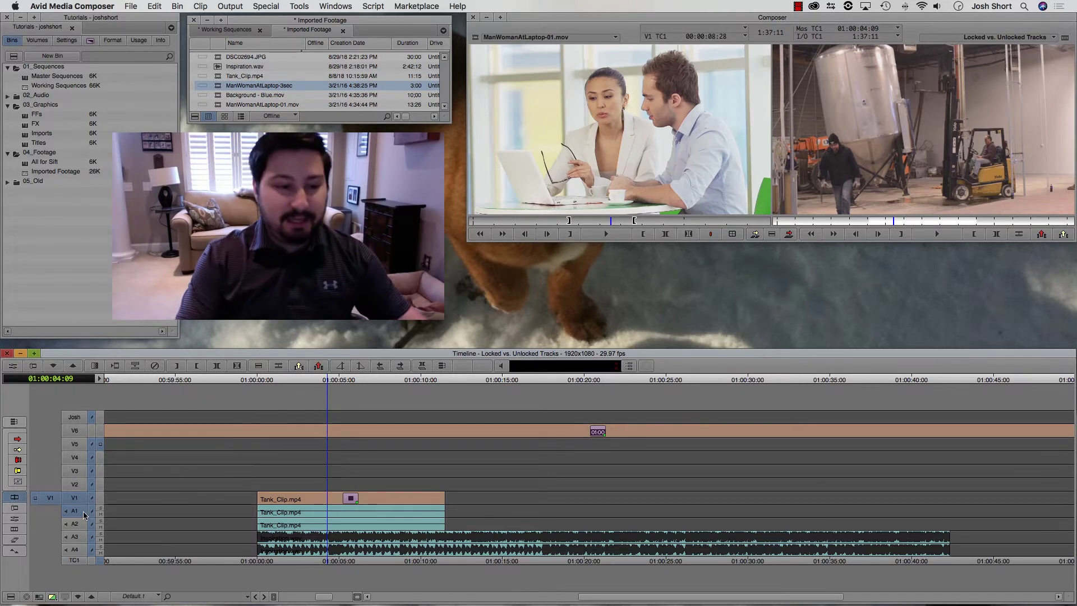
- Splice the ManWomanAtLaptop shot into V1 at 01:00:03:26, then undo it
{"action": "left_click", "coordinate": [304, 509]}
{"action": "left_click", "coordinate": [321, 508]}
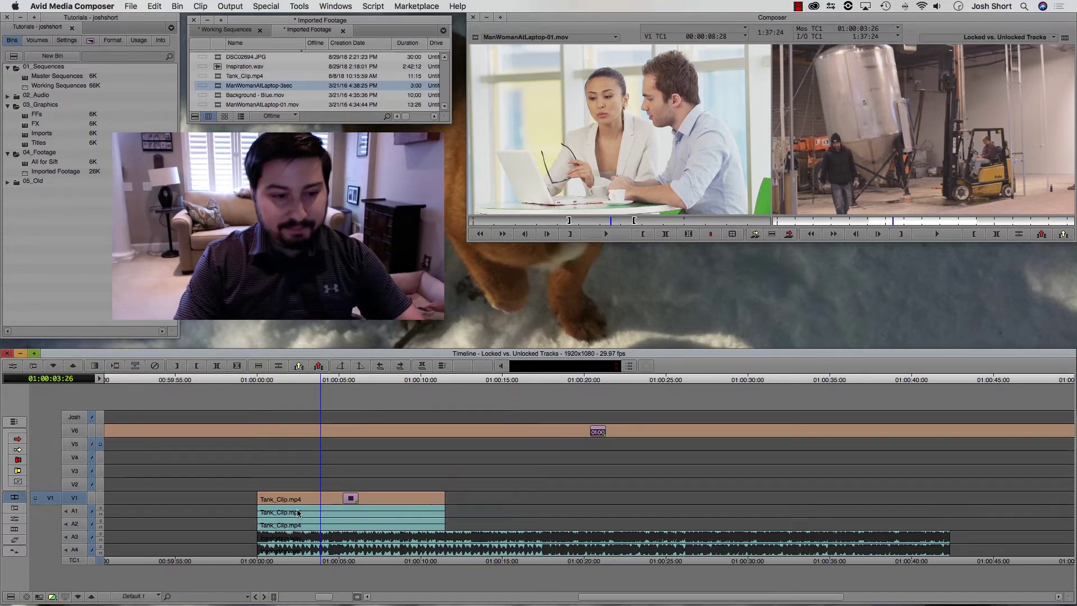
{"action": "key", "text": "v"}
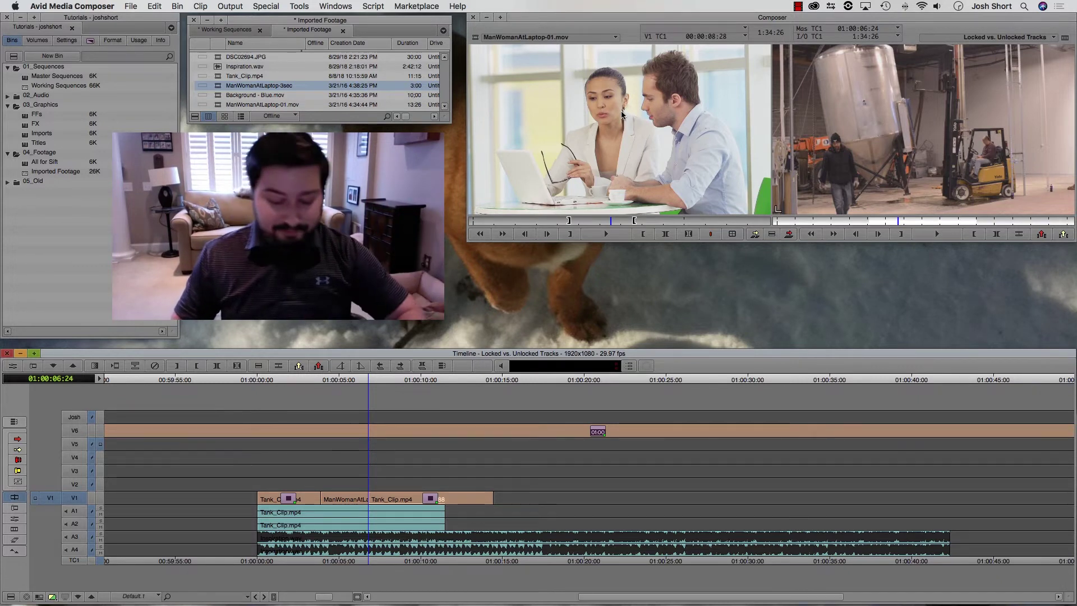
{"action": "key", "text": "super+z"}
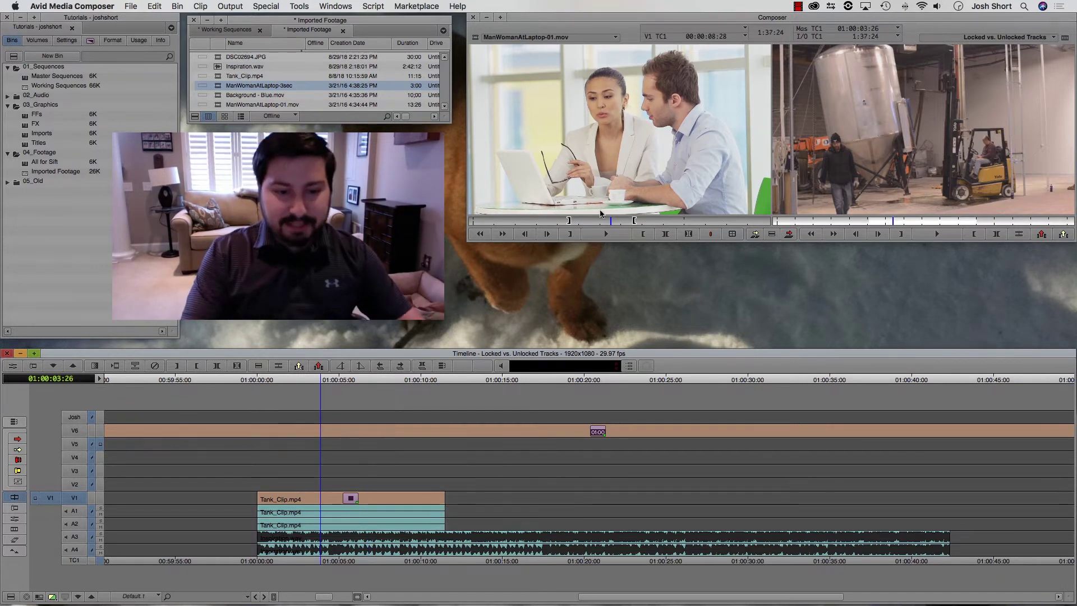
- Mark a 4-second In/Out ending at 01:00:07:12 in Tank_Clip, extract it, then undo
{"action": "left_click", "coordinate": [311, 483]}
{"action": "key", "text": "i"}
{"action": "left_click", "coordinate": [379, 508]}
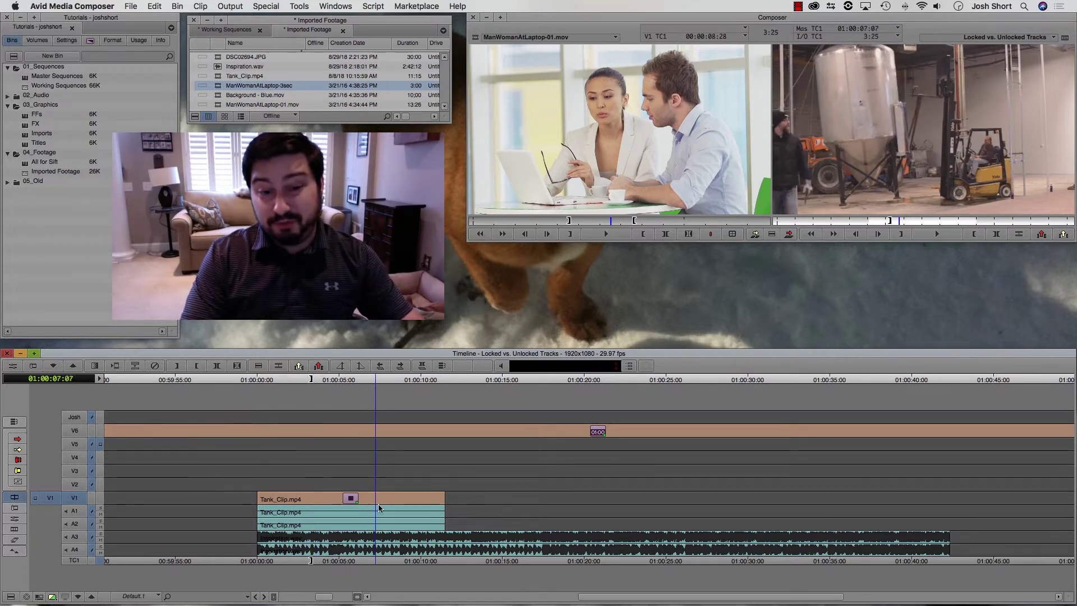
{"action": "key", "text": "o"}
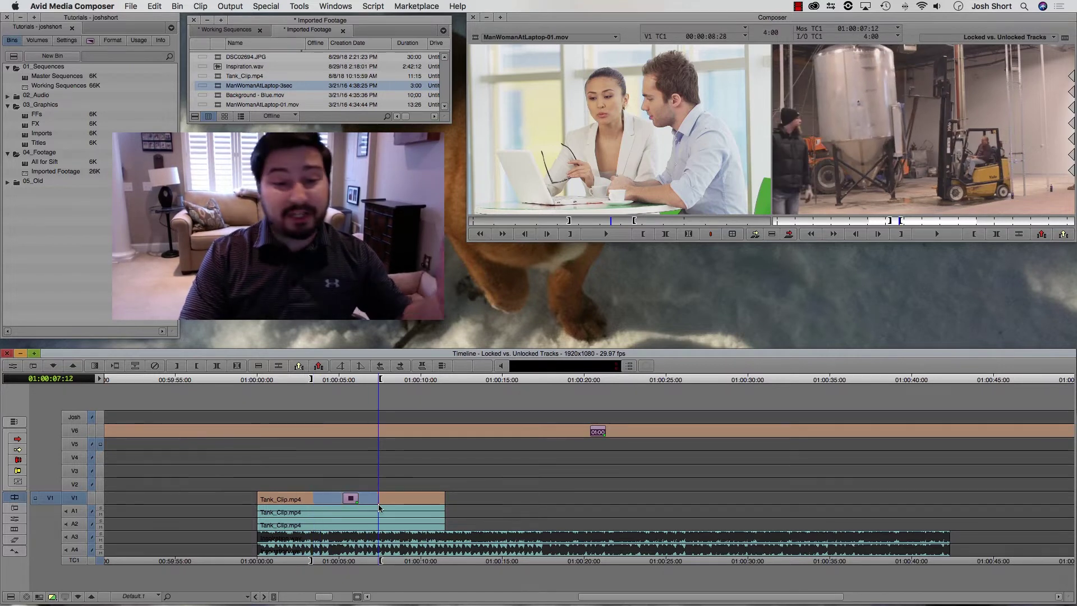
{"action": "left_click", "coordinate": [1064, 235]}
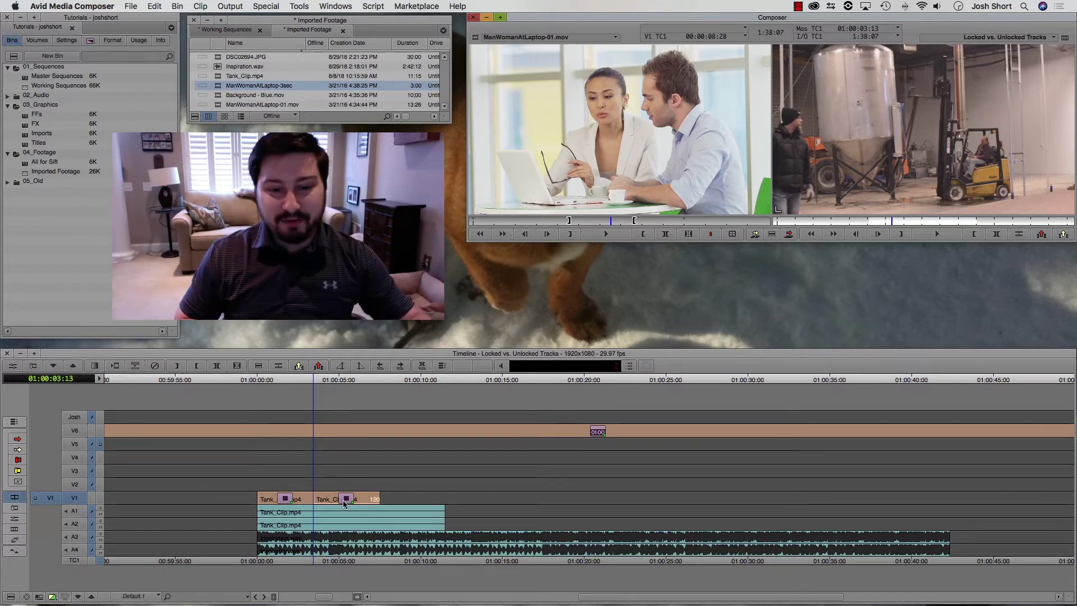
{"action": "key", "text": "ctrl+z"}
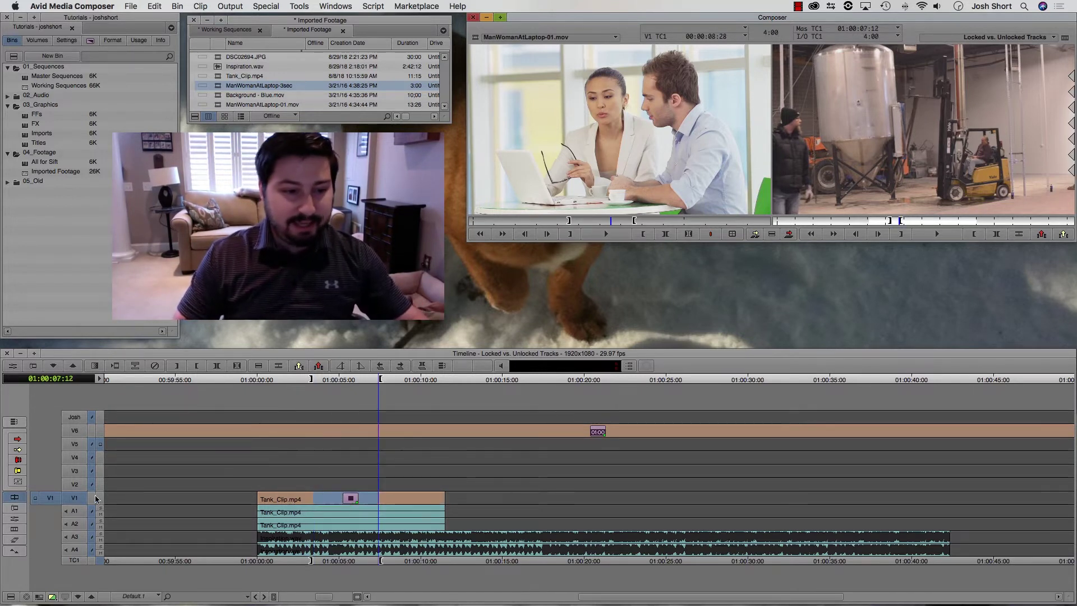
- Extract the marked section from all tracks, then undo the extraction
{"action": "left_click", "coordinate": [96, 499]}
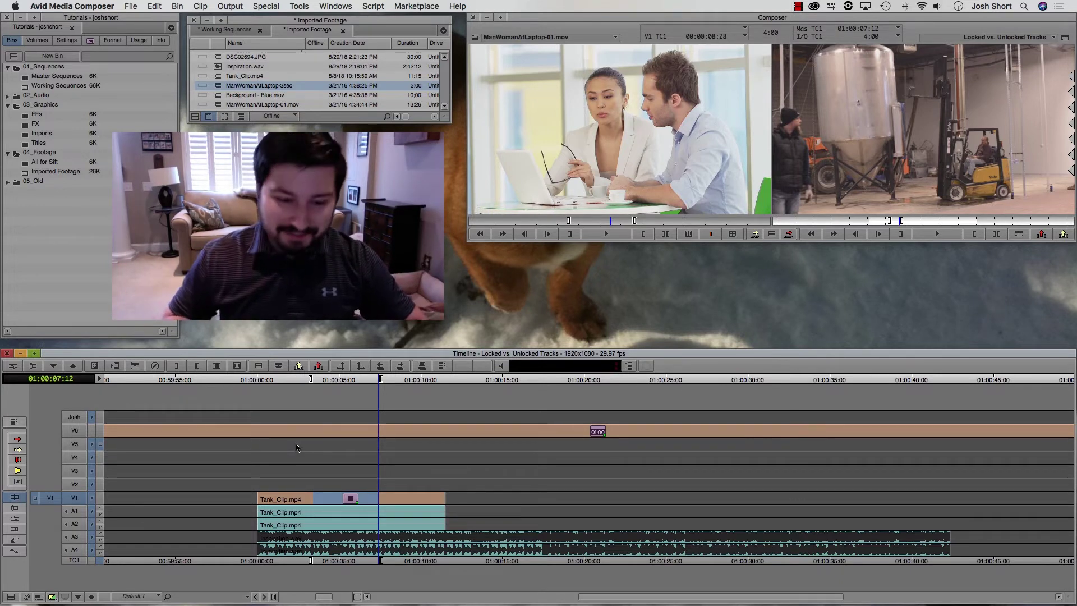
{"action": "key", "text": "x"}
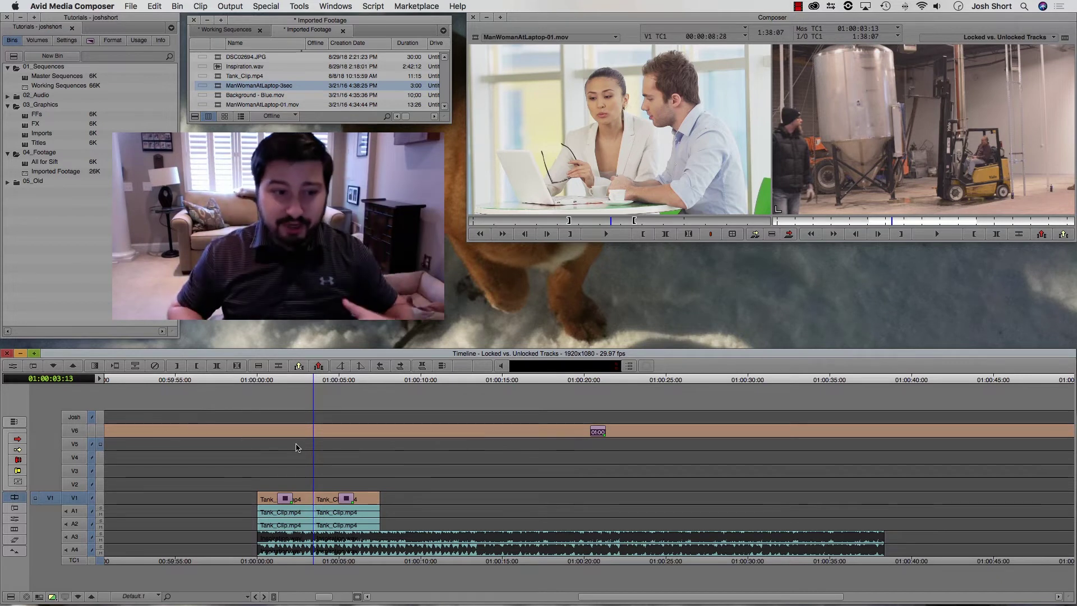
{"action": "key", "text": "super+z"}
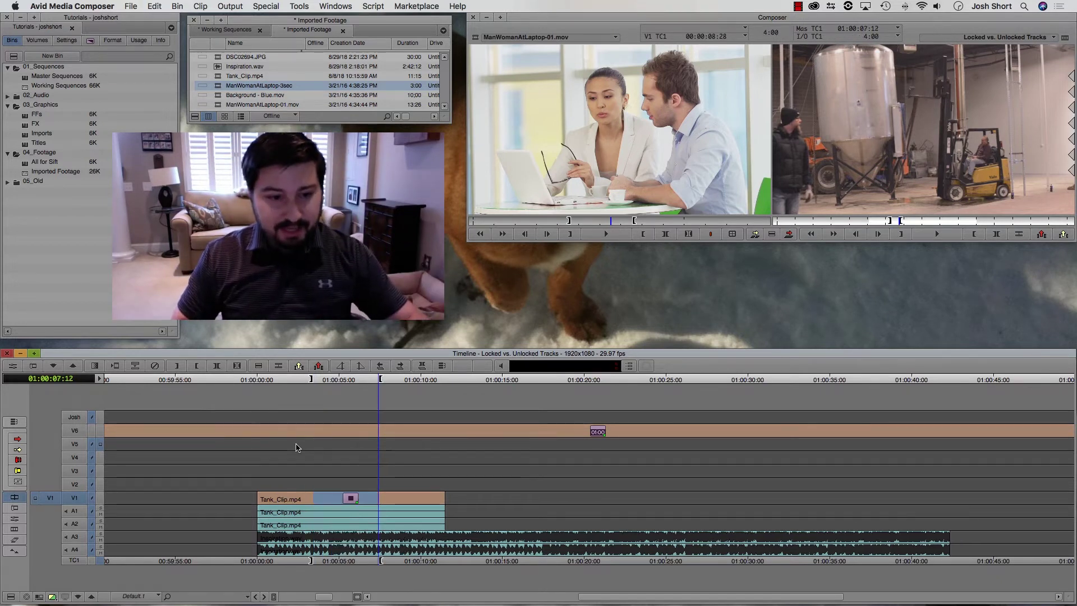
- Deselect an audio track, turn off sync lock, and extract from V1 and A1 only
{"action": "left_click", "coordinate": [69, 510]}
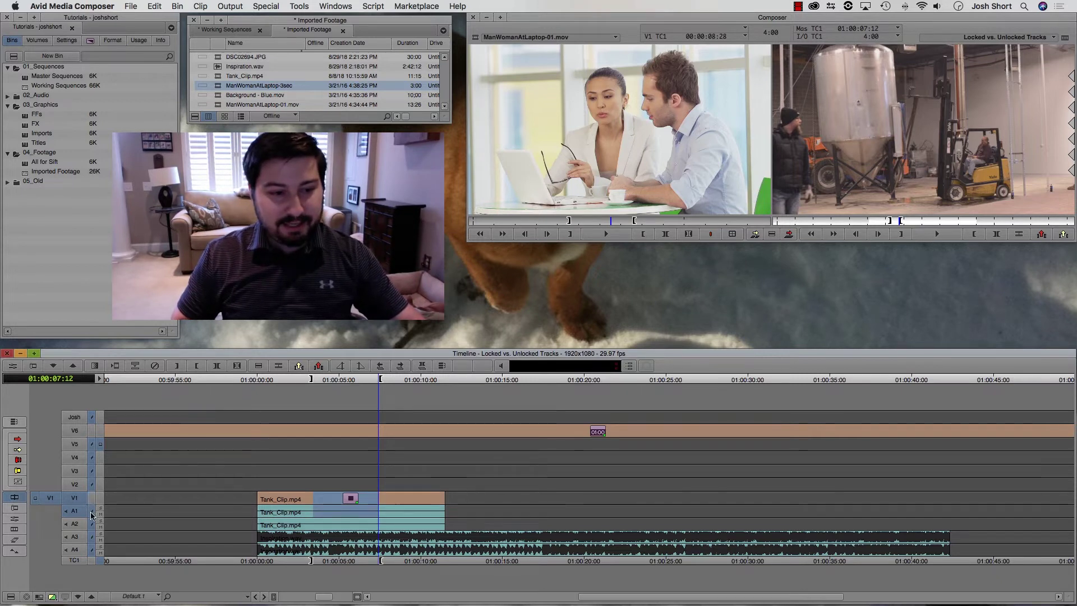
{"action": "left_click", "coordinate": [89, 563]}
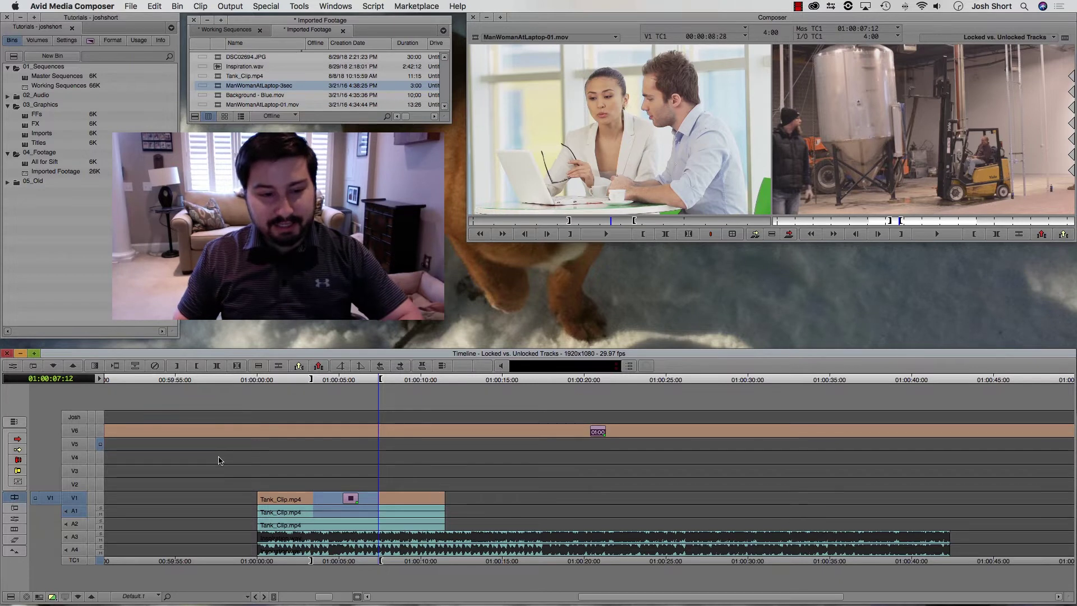
{"action": "key", "text": "x"}
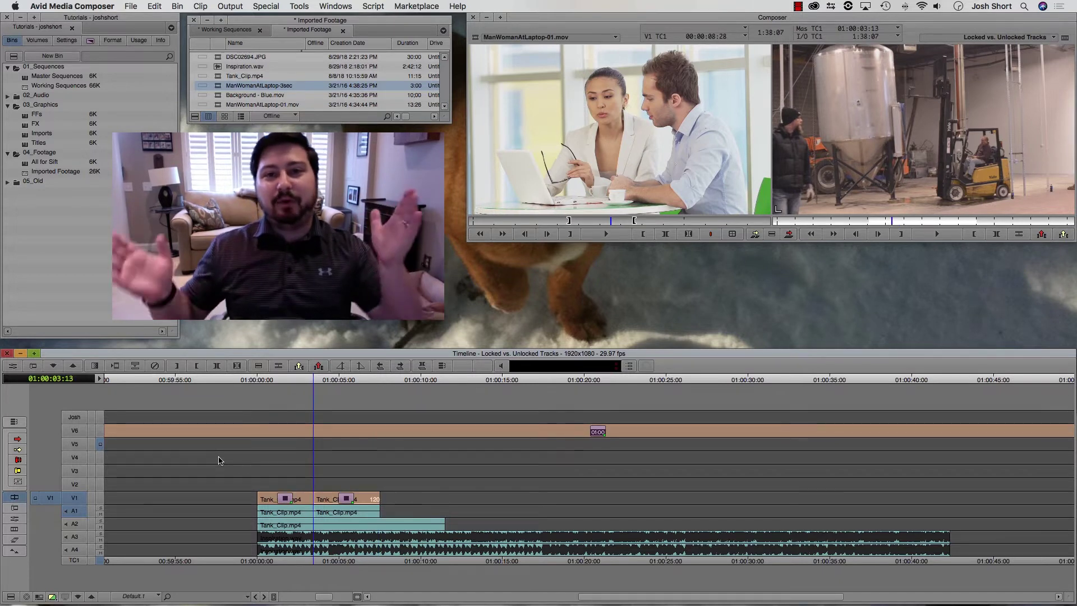
- Undo the extraction, sync-lock all tracks, move the track lock to V6 and back to V5, and fit the sequence
{"action": "key", "text": "super+z"}
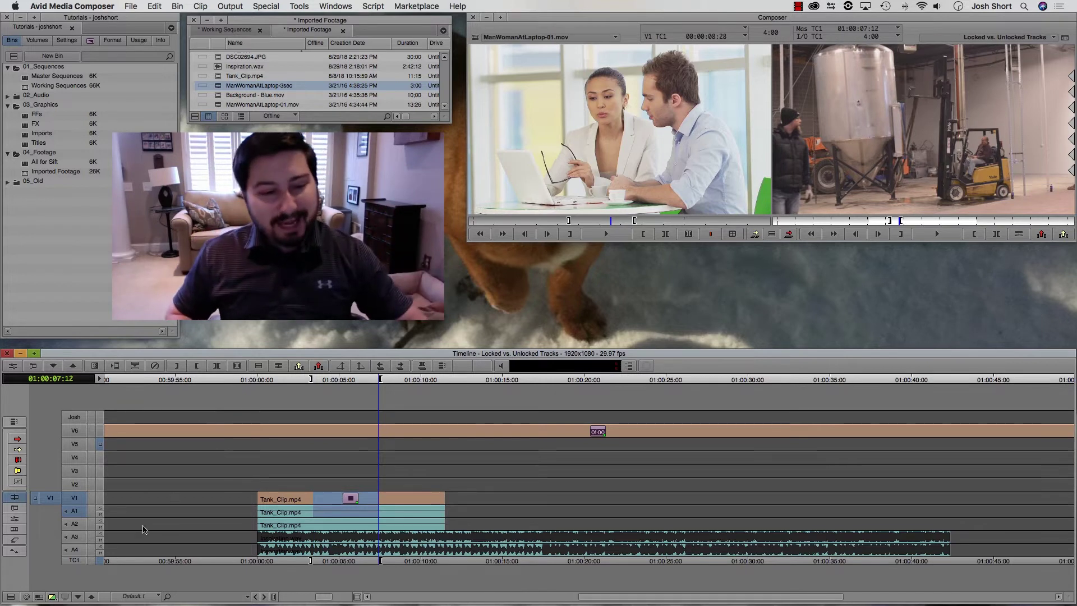
{"action": "left_click", "coordinate": [92, 560]}
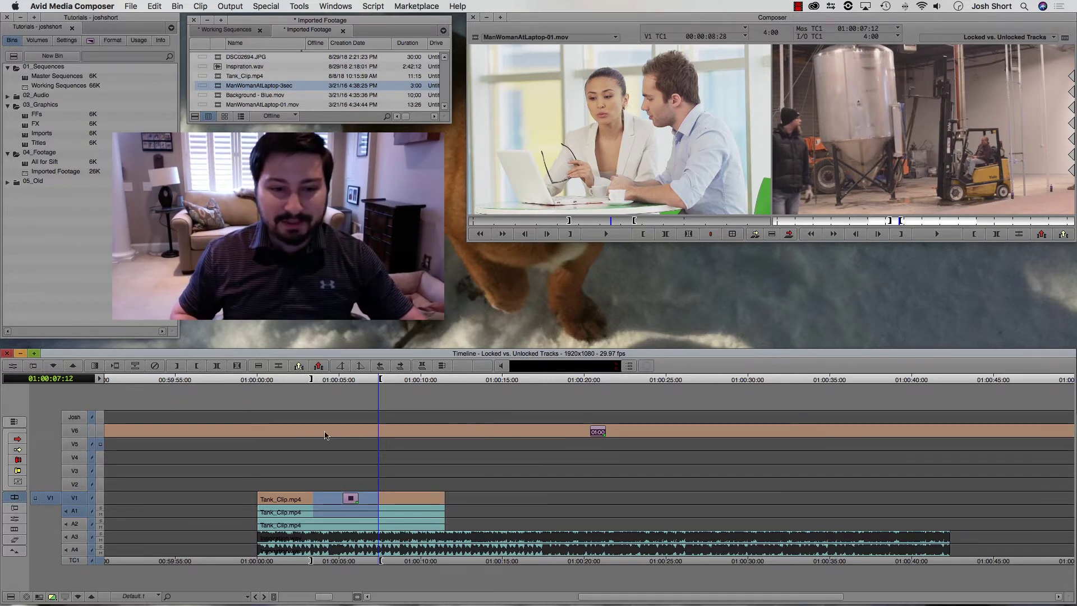
{"action": "left_click", "coordinate": [101, 444]}
{"action": "left_click", "coordinate": [101, 430]}
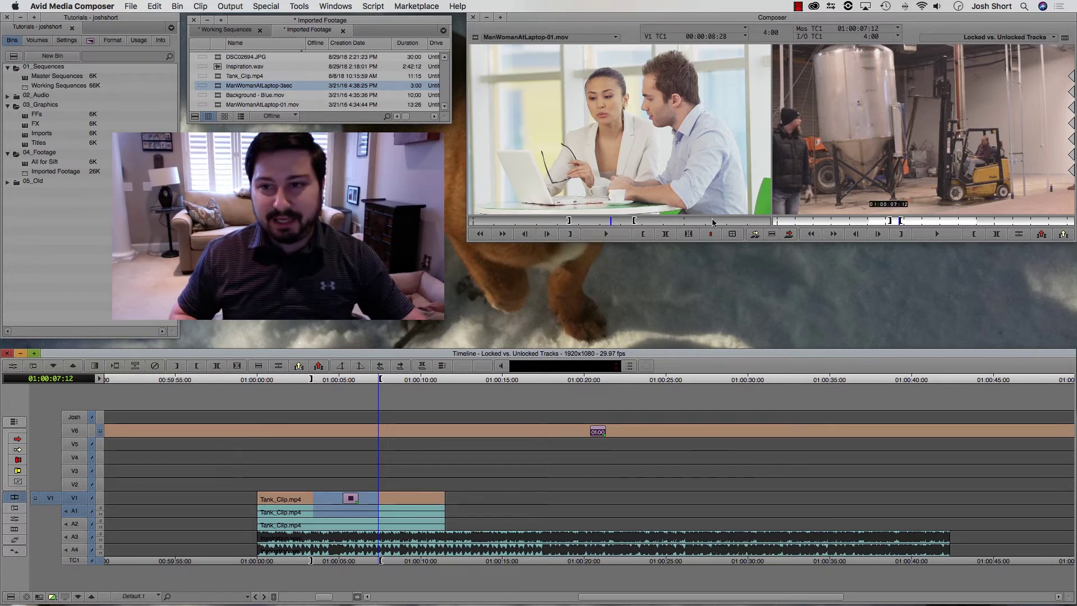
{"action": "left_click", "coordinate": [101, 444]}
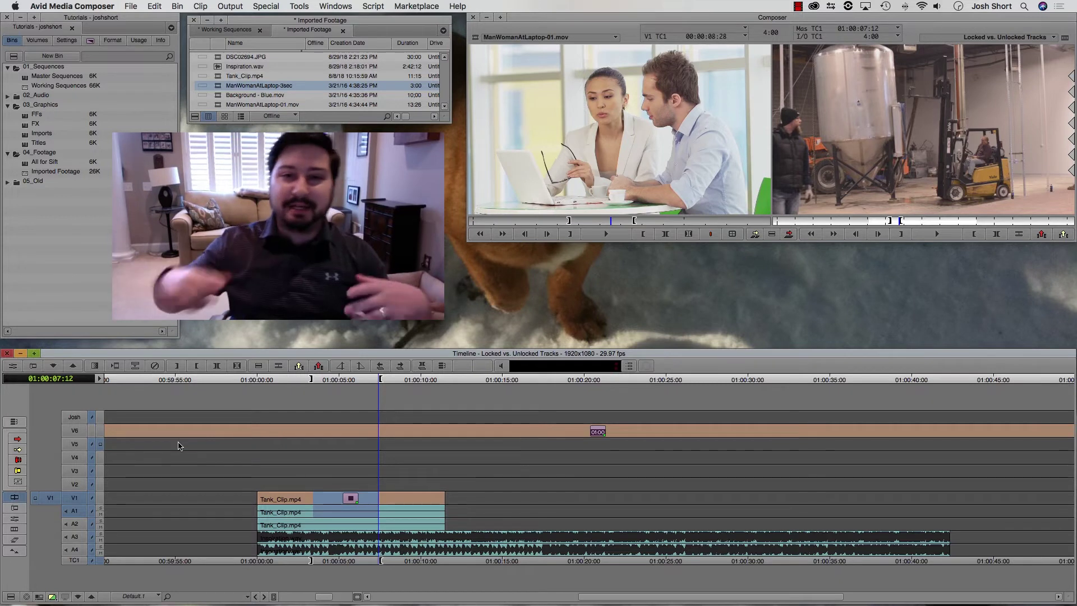
{"action": "left_click", "coordinate": [361, 501]}
{"action": "key", "text": "ctrl+/"}
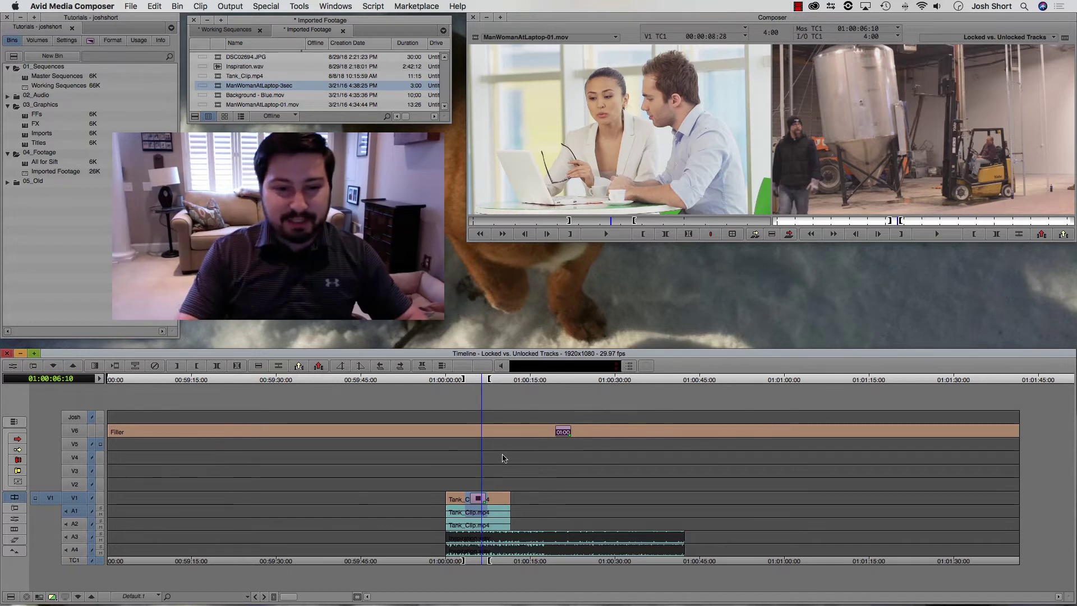
{"action": "left_click", "coordinate": [74, 430]}
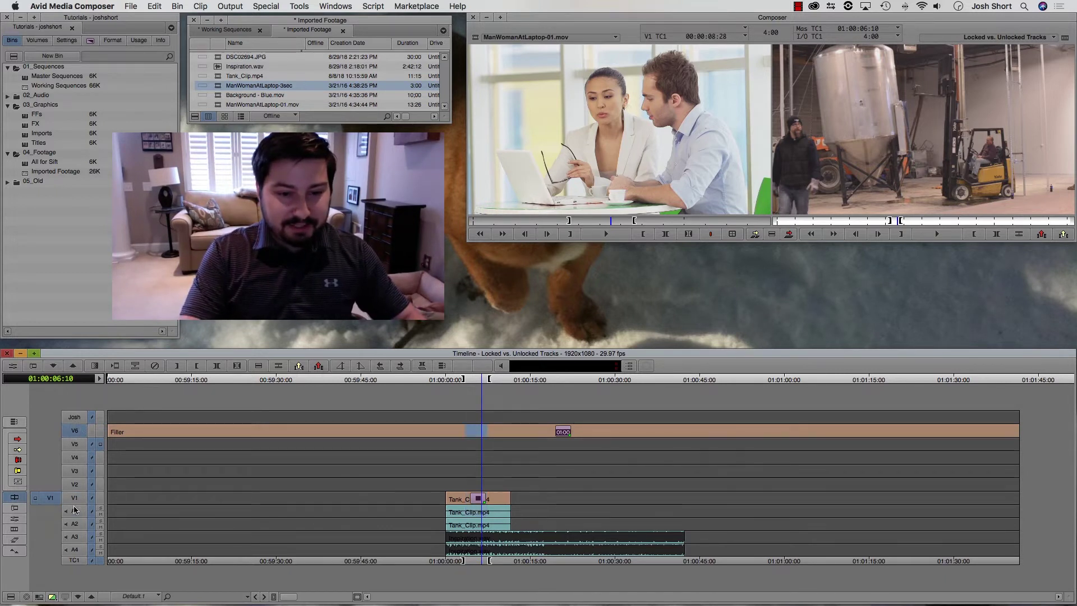
{"action": "key", "text": "super+z"}
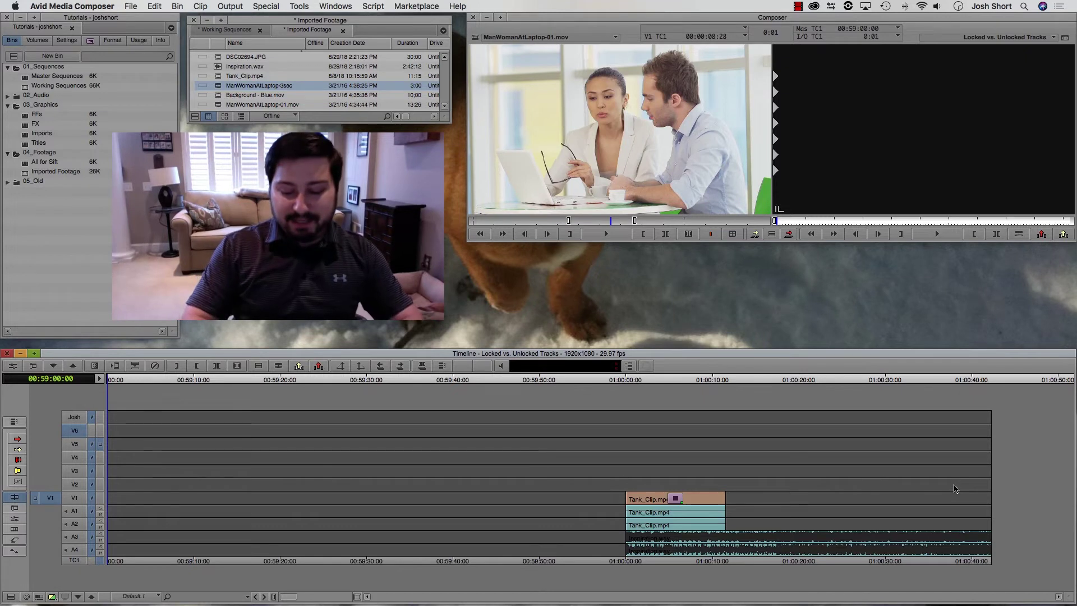
{"action": "key", "text": "super+bracketleft"}
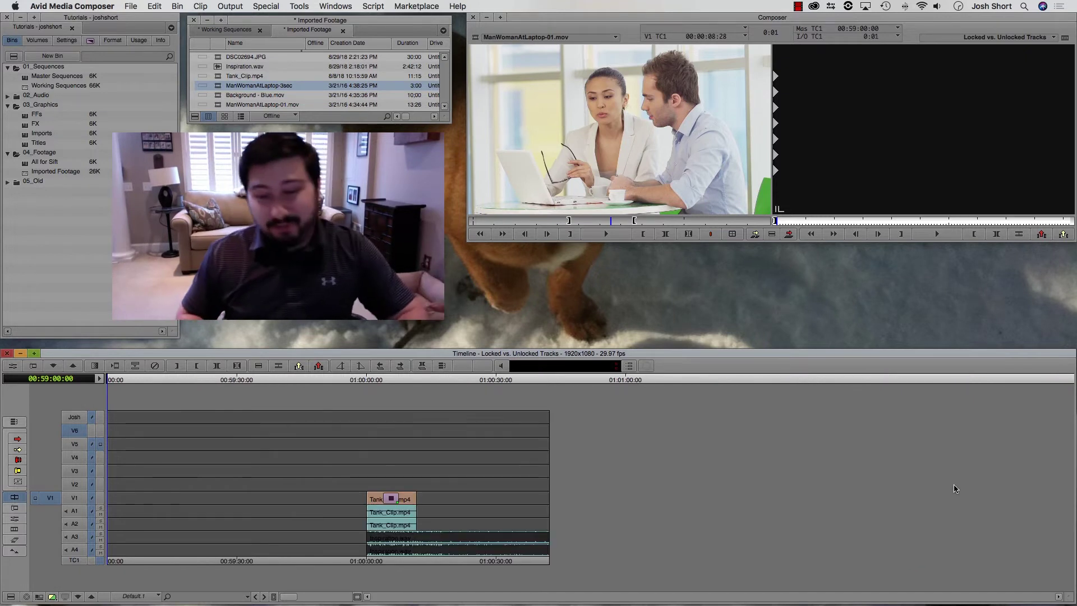
{"action": "key", "text": "super+z"}
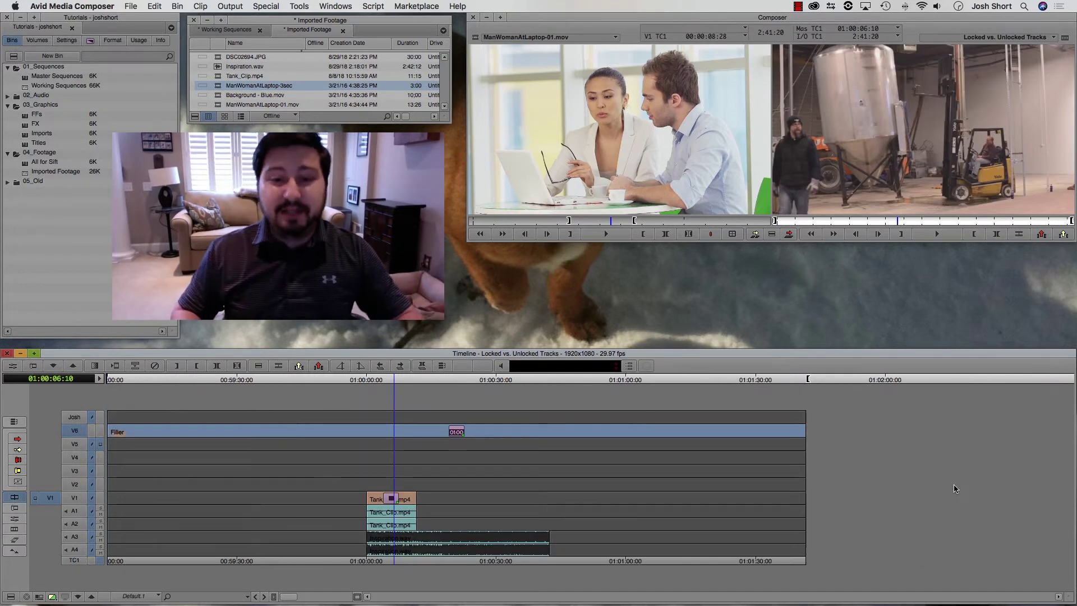
{"action": "left_click", "coordinate": [498, 491]}
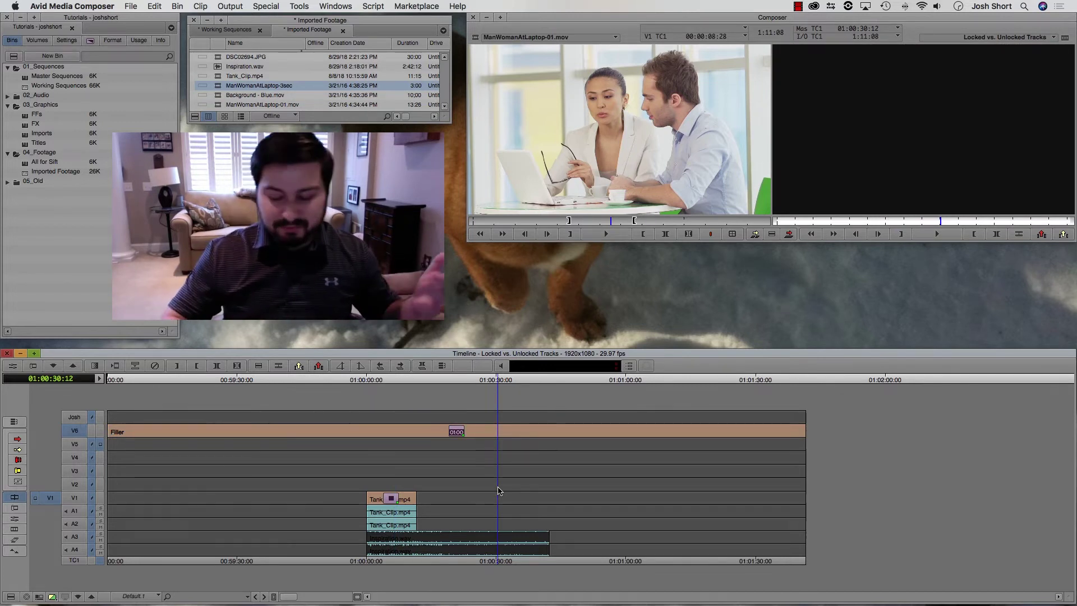
{"action": "key", "text": "super+bracketright"}
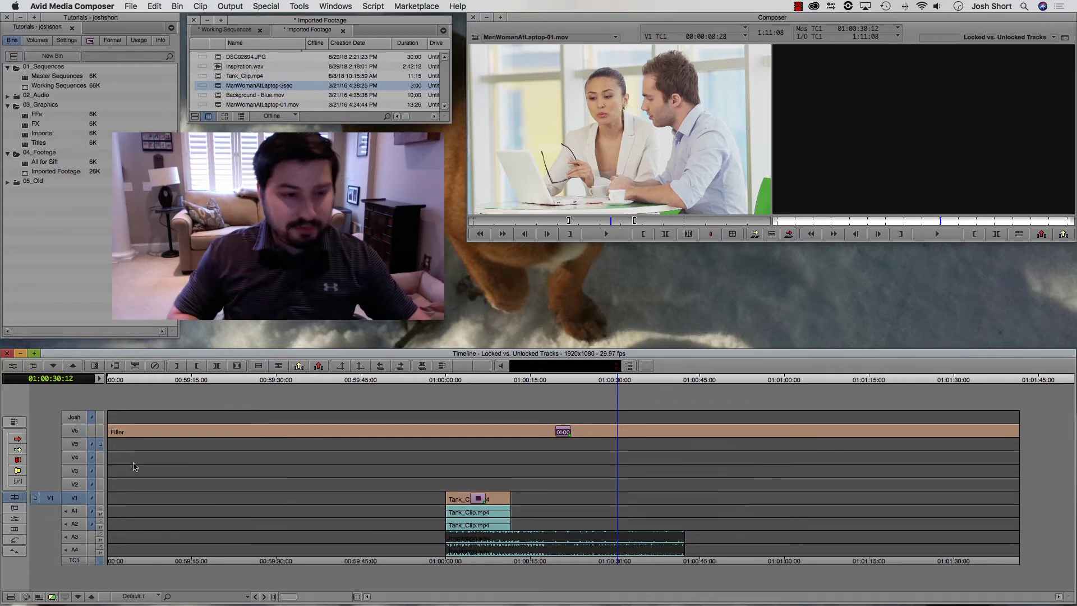
- Park at 01:00:08:17 in Tank_Clip and splice the ManWomanAtLaptop shot into V1 ten times
{"action": "mouse_move", "coordinate": [488, 519]}
{"action": "left_mouse_down"}
{"action": "mouse_move", "coordinate": [507, 525]}
{"action": "mouse_move", "coordinate": [496, 521]}
{"action": "left_mouse_up"}
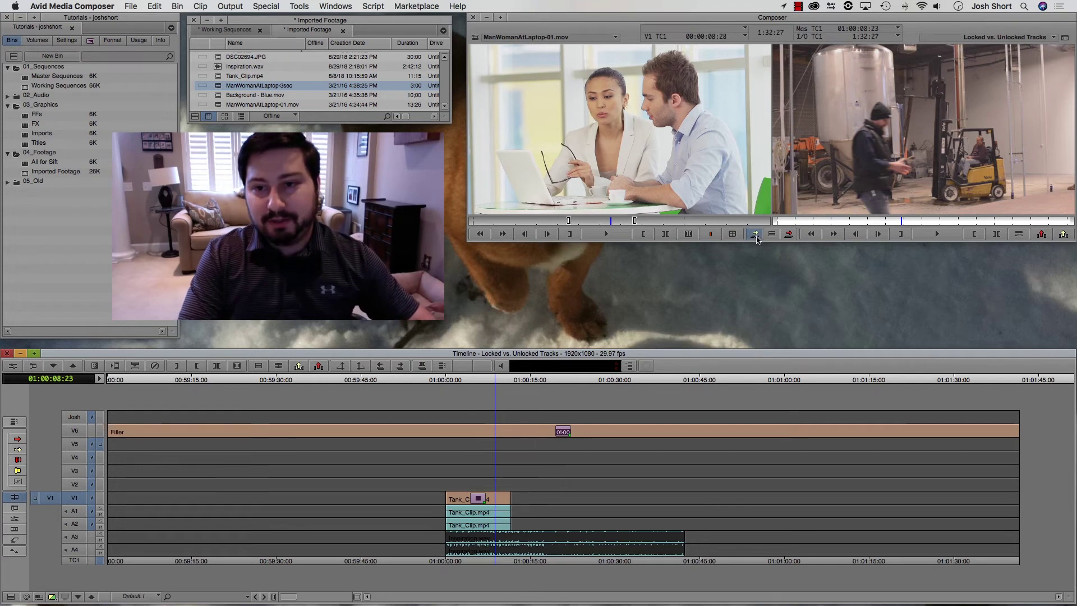
{"action": "left_click", "coordinate": [755, 234]}
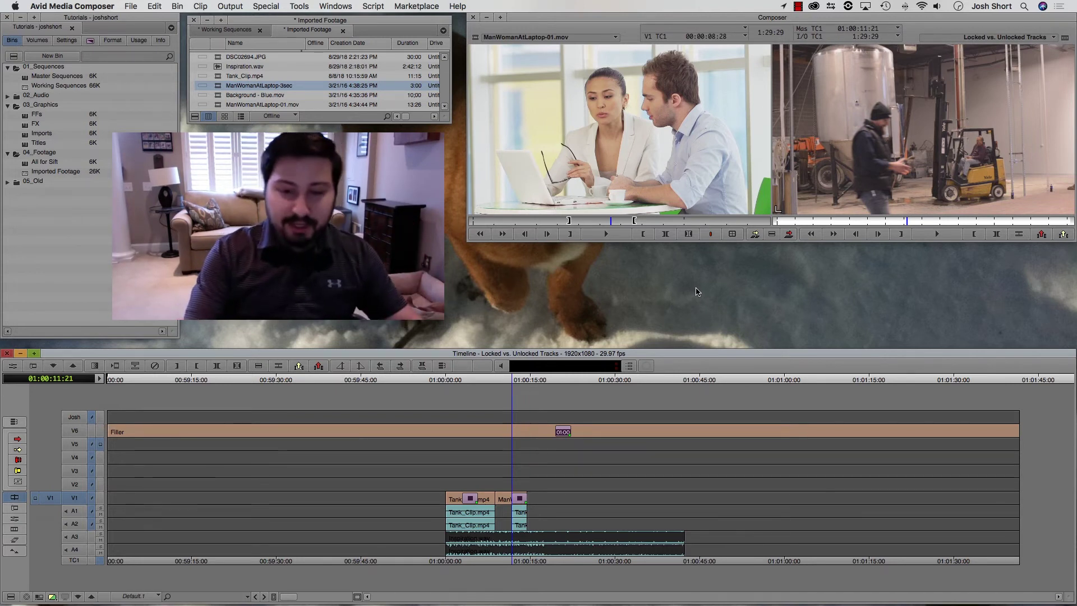
{"action": "key", "text": "v"}
{"action": "key", "text": "v"}
{"action": "key", "text": "v"}
{"action": "key", "text": "v"}
{"action": "key", "text": "v"}
{"action": "key", "text": "v"}
{"action": "key", "text": "v"}
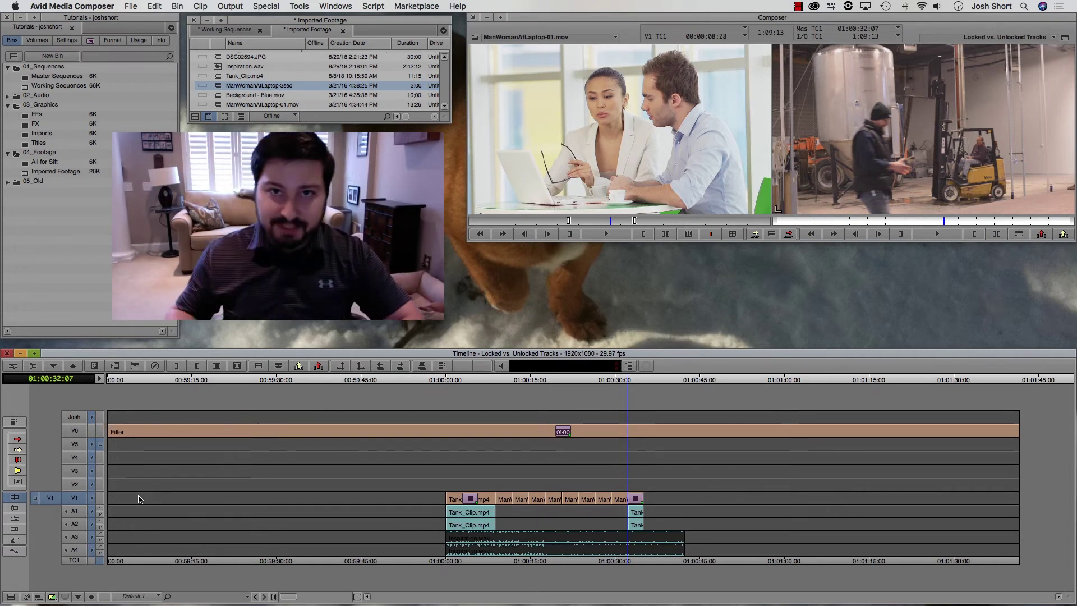
{"action": "key", "text": "v"}
{"action": "key", "text": "v"}
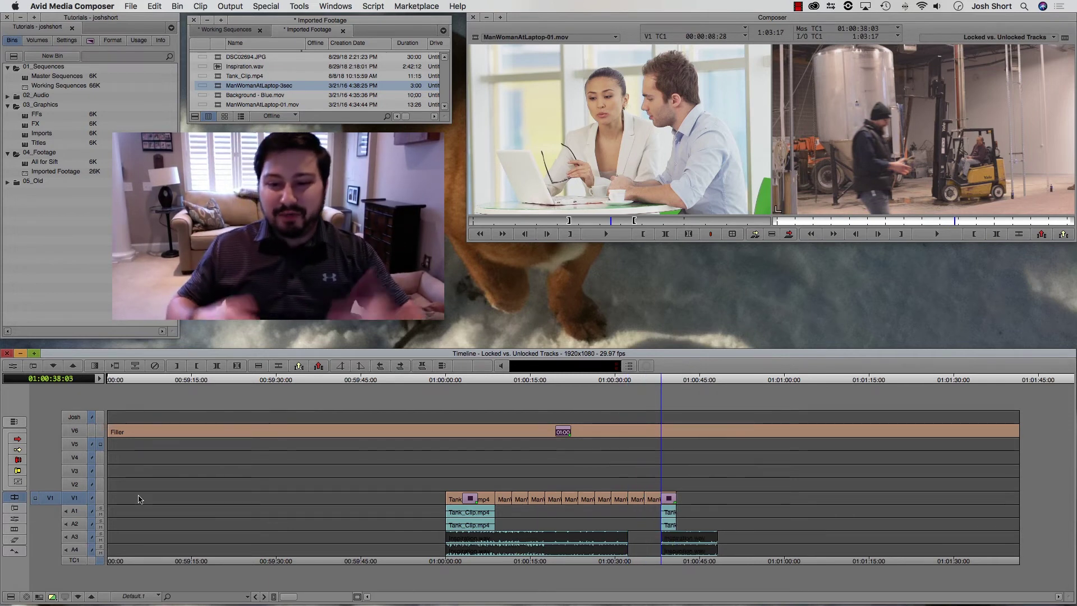